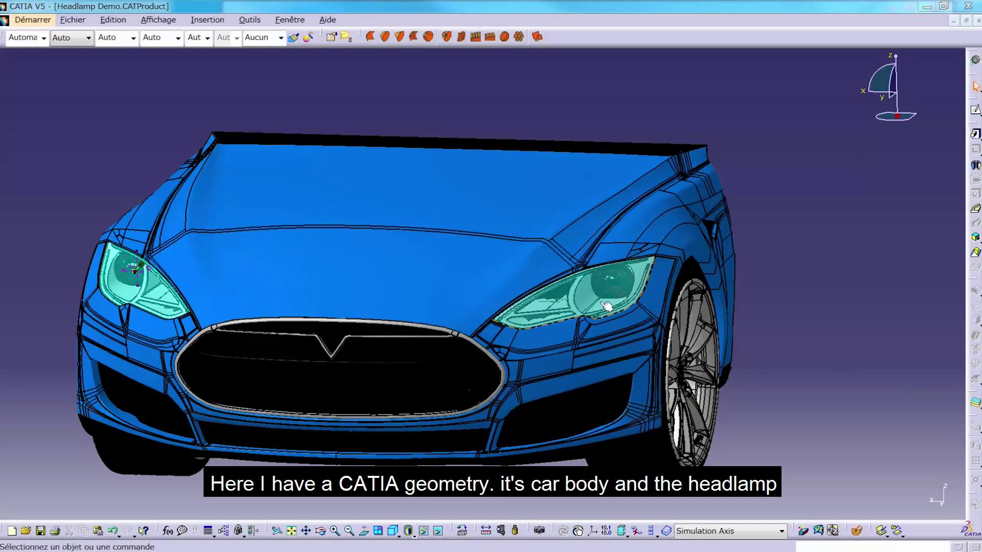
middle_drag(504, 350, 504, 215)
middle_drag(389, 266, 441, 228)
middle_drag(532, 421, 751, 428)
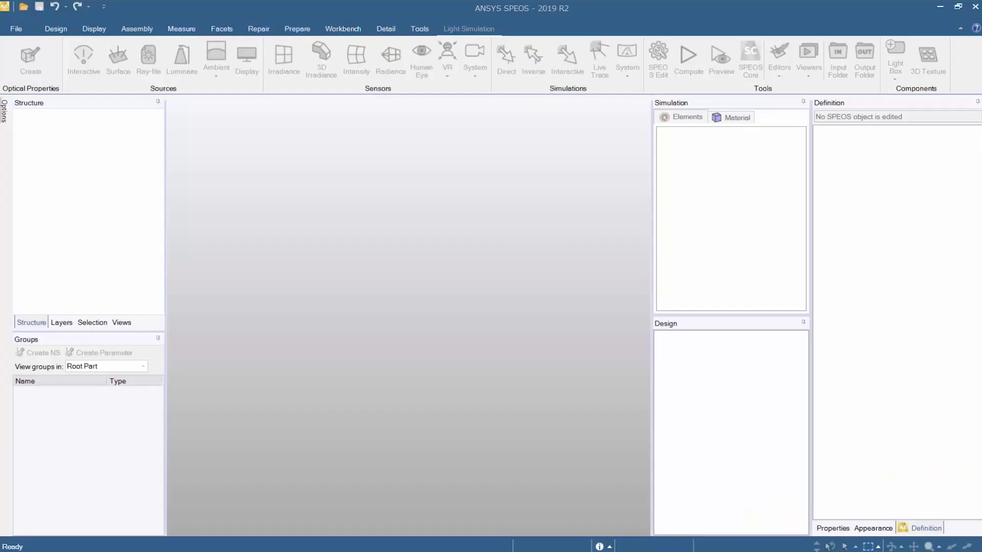
- In ANSYS SPEOS, open Headlamp Demo.CATProduct with the file type filtered to CATIA V5
click(18, 31)
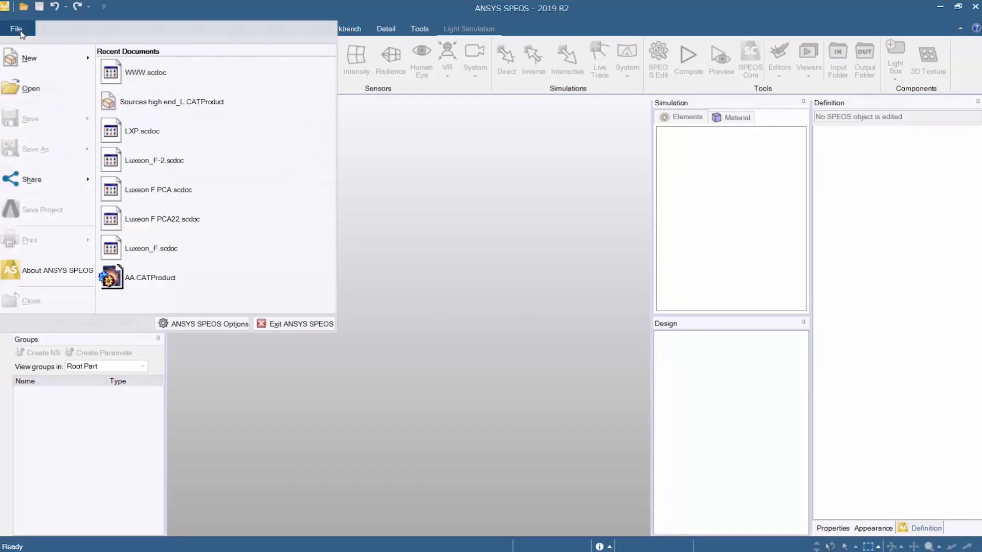
click(26, 89)
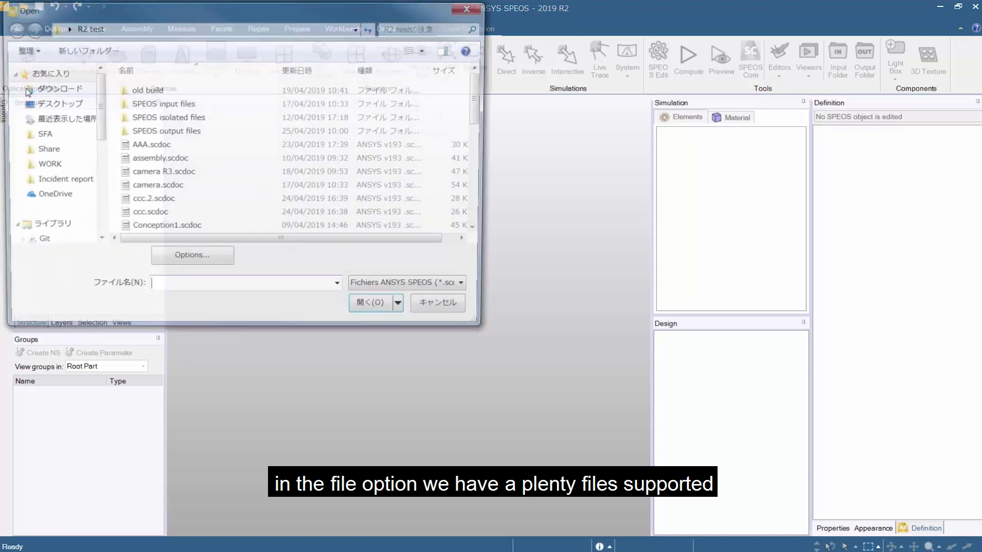
click(397, 290)
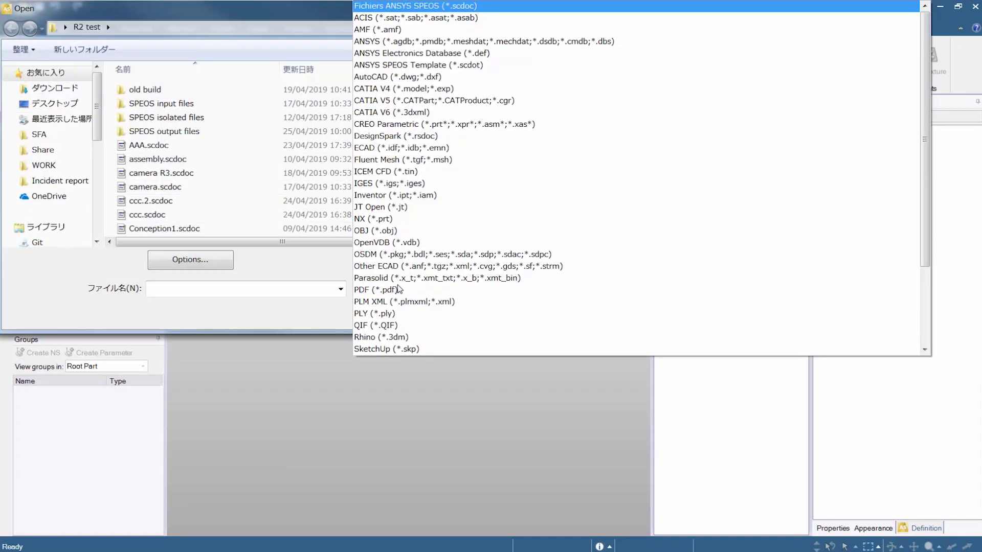
click(402, 106)
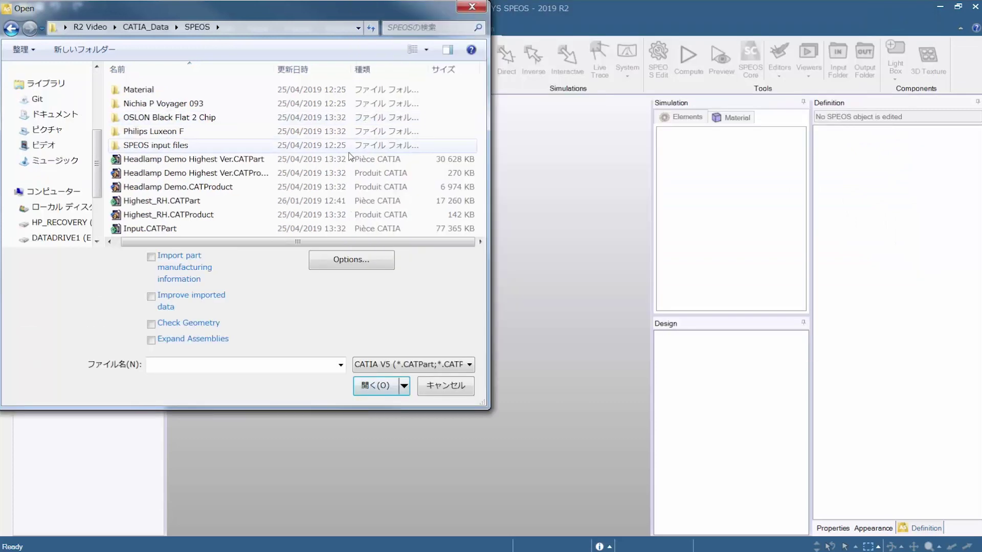
click(184, 191)
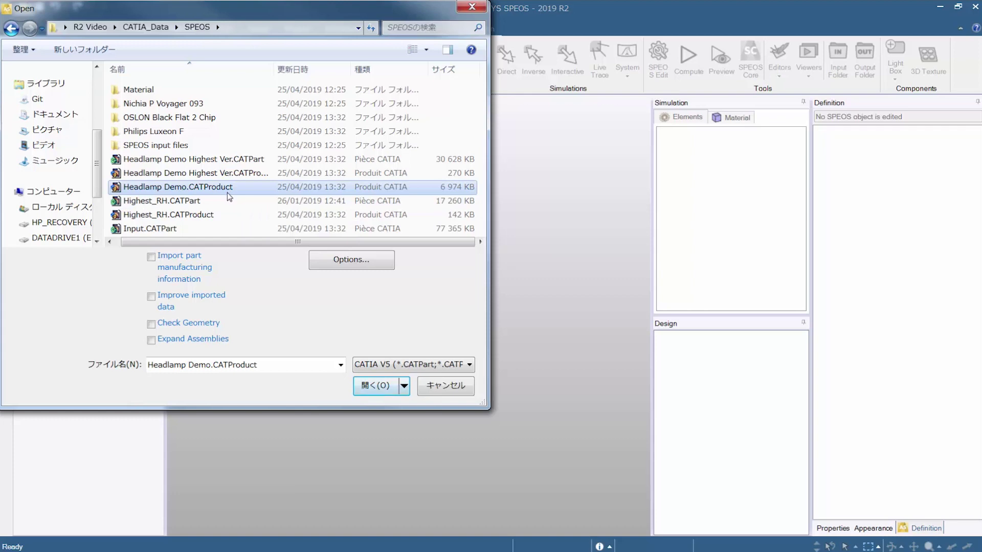
click(377, 387)
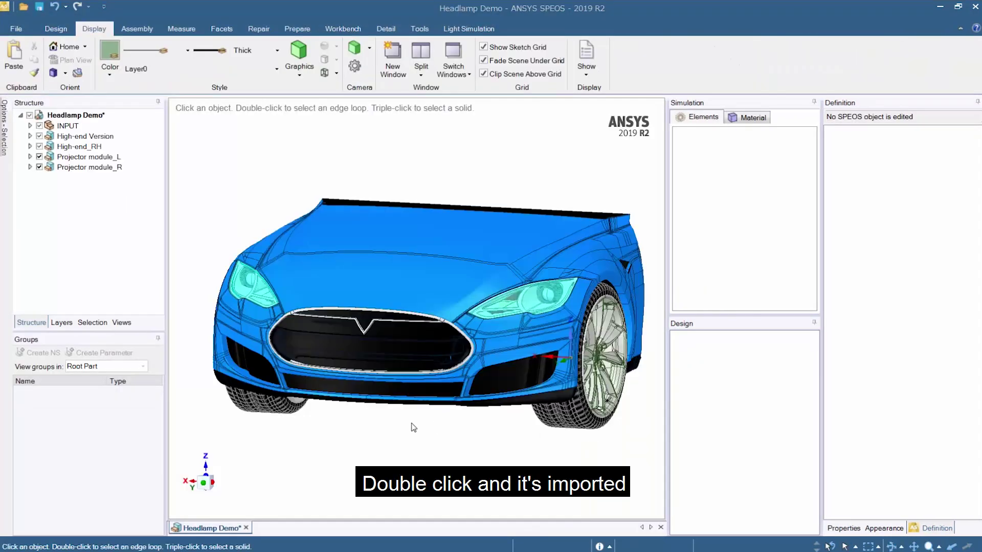
- Create a material on the whole car body and set its surface properties type to Library
middle_drag(511, 369, 577, 356)
ctrl+middle_drag(574, 308, 579, 373)
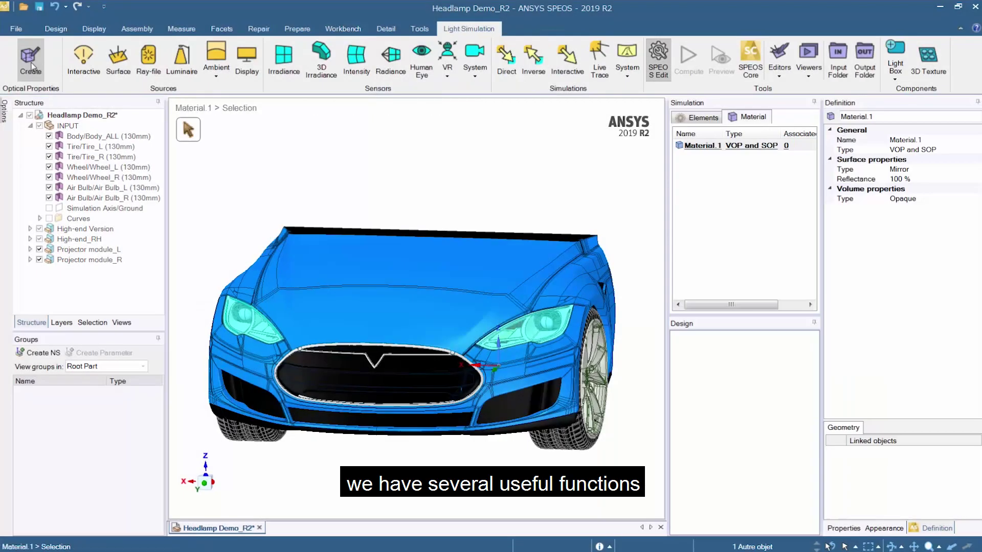
click(413, 262)
click(906, 170)
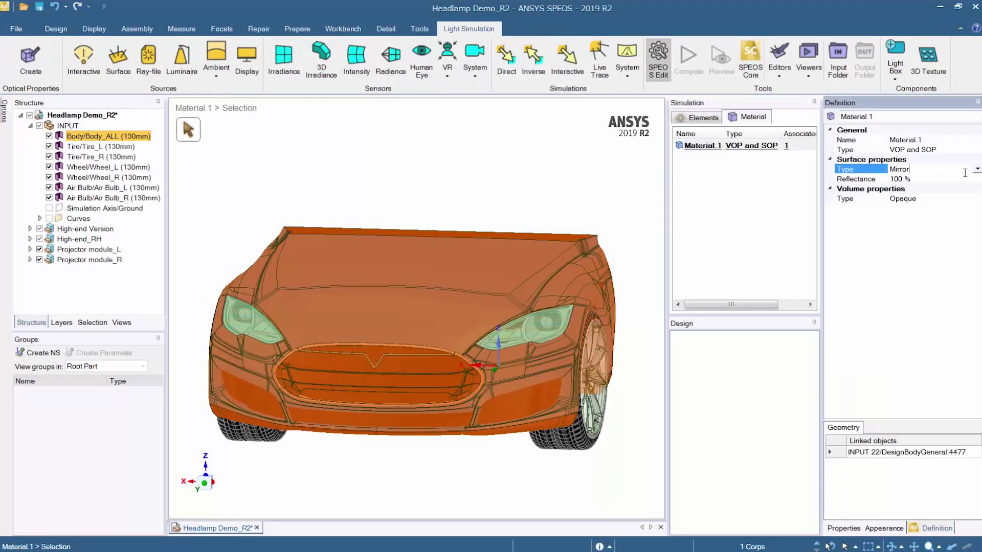
click(915, 169)
click(915, 197)
- Assign Body_Blue.brdf from the SPEOS input files as the body material's surface file and finish editing
click(842, 55)
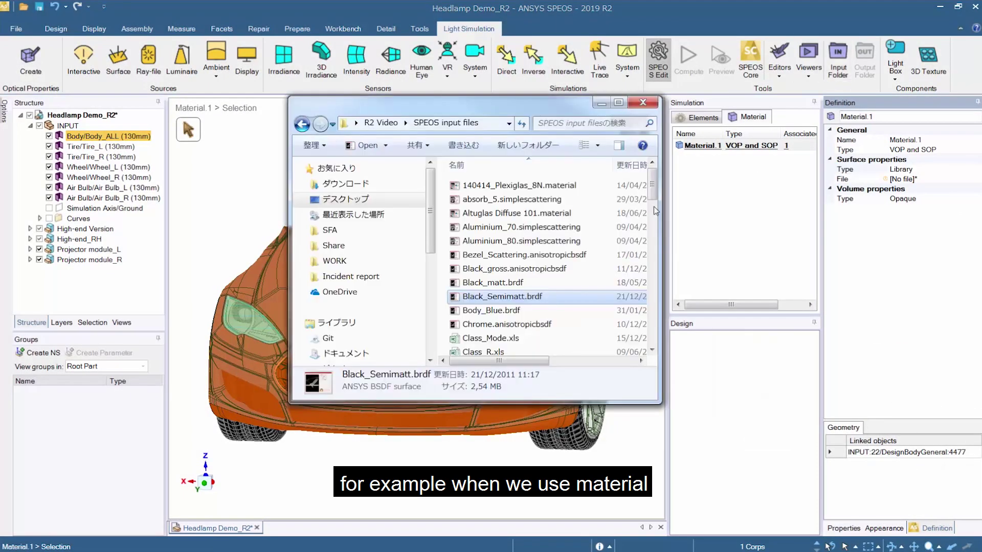
drag(491, 310, 921, 181)
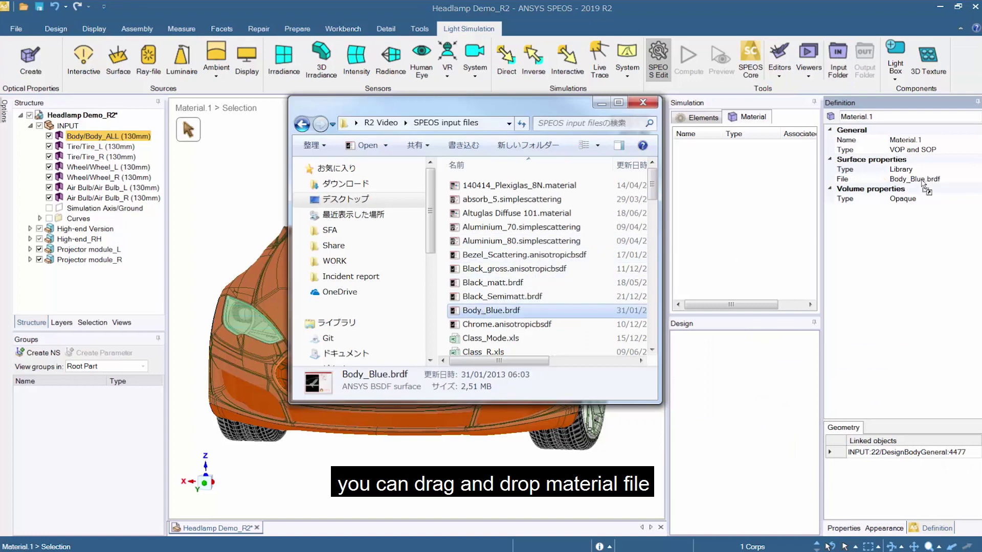
click(601, 102)
key(Escape)
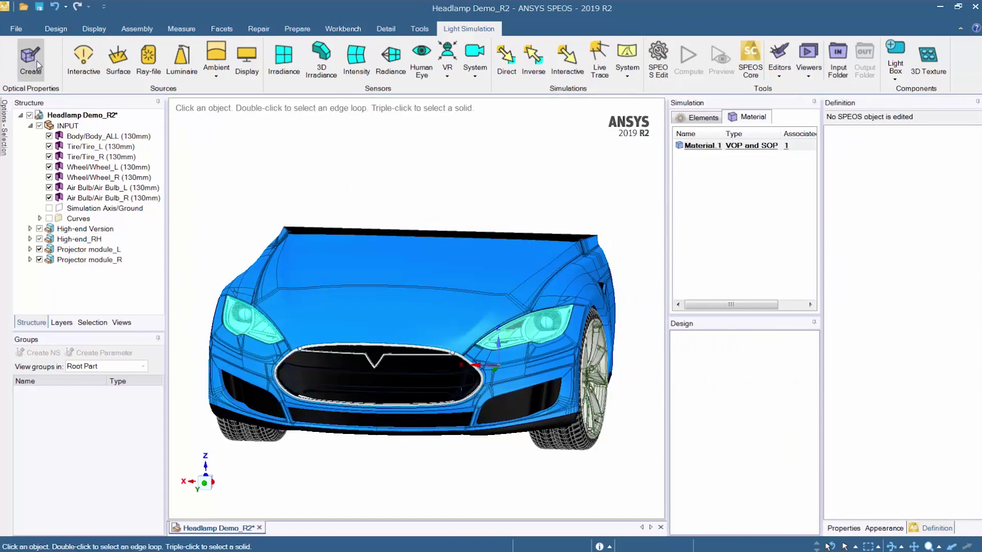
- Create a second material of type FOP and apply it to all faces with the same color as the black grille face
click(30, 56)
click(977, 150)
click(903, 198)
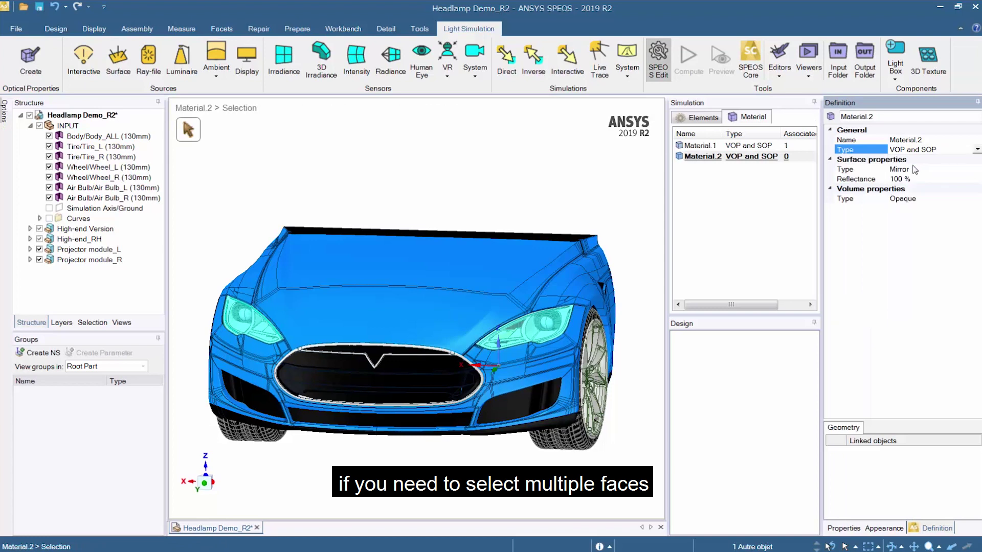
click(327, 358)
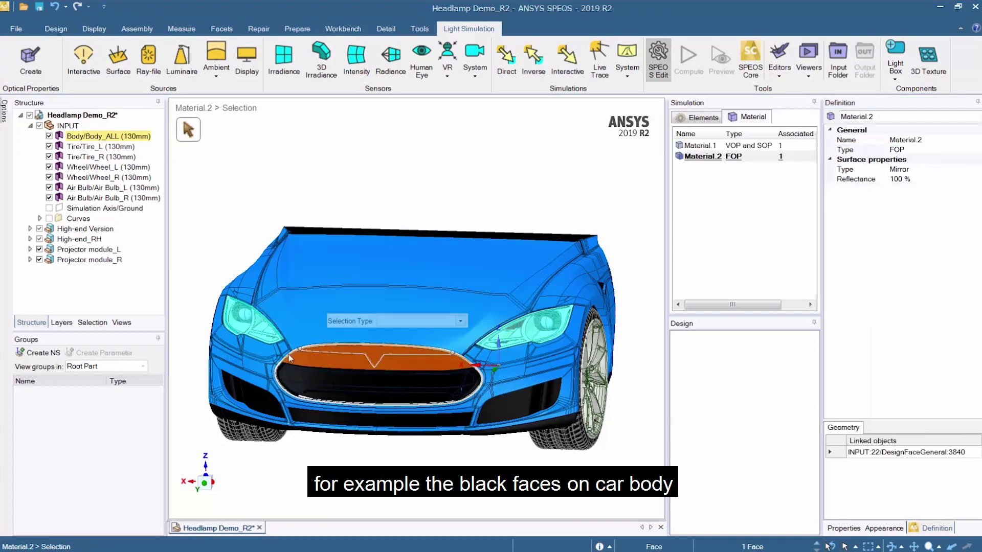
click(93, 322)
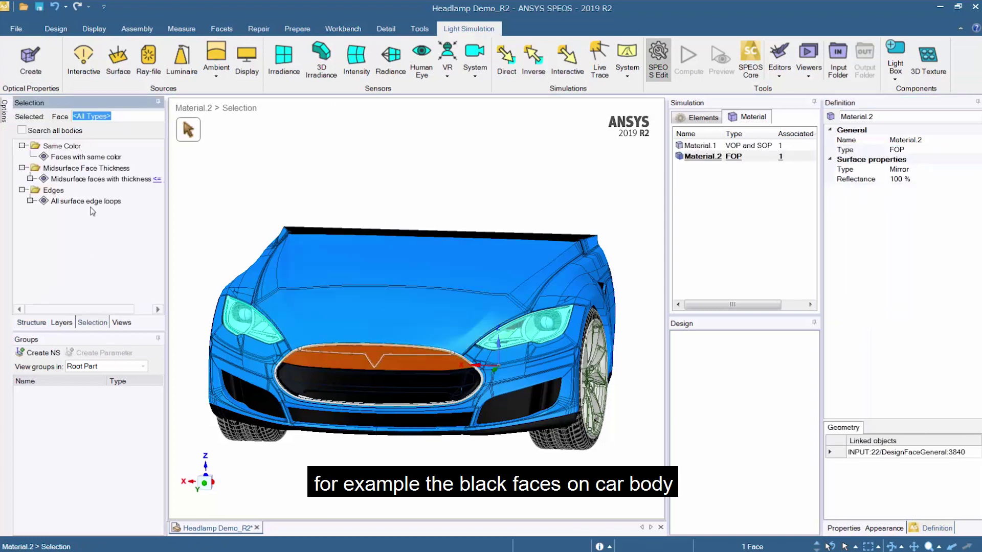
click(97, 159)
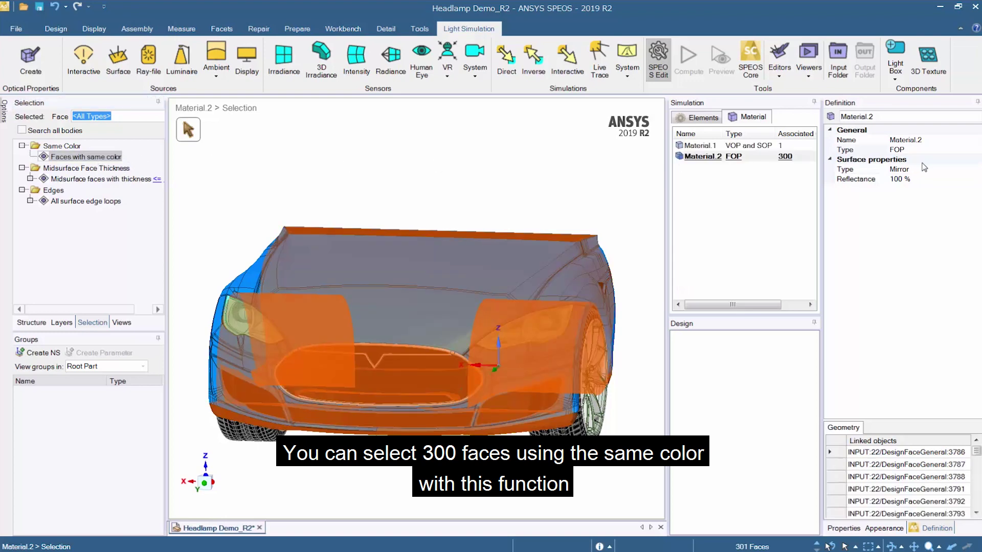
- Set the FOP material's surface type to Library with the file Black_Semimatt.brdf, finish editing and clear the selection
click(925, 168)
click(910, 204)
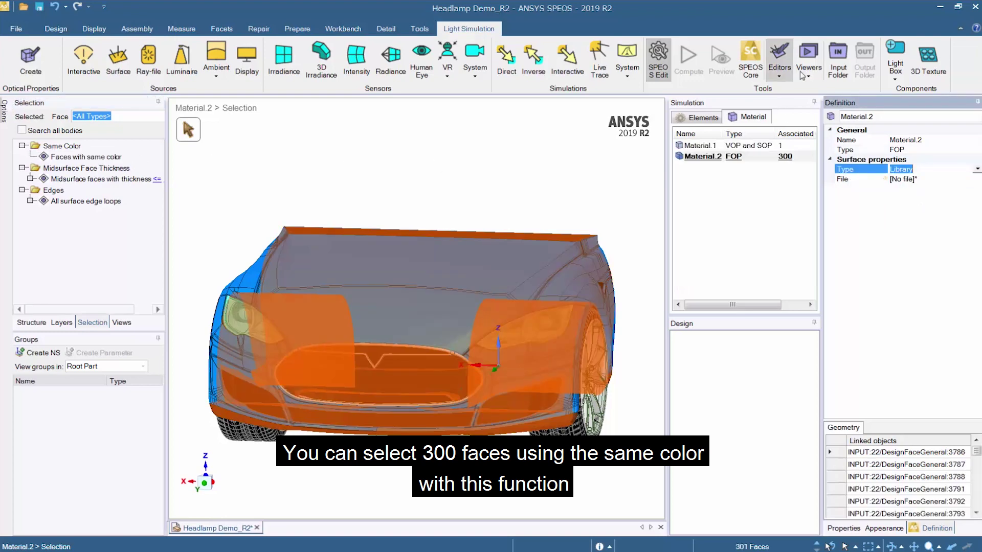
click(890, 180)
key(Up)
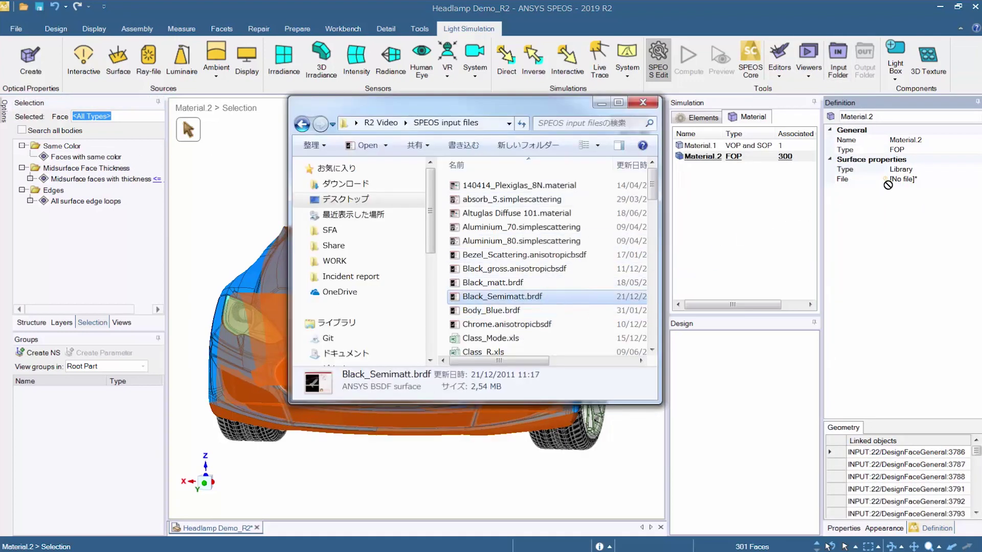
drag(888, 185, 914, 180)
click(603, 105)
key(Escape)
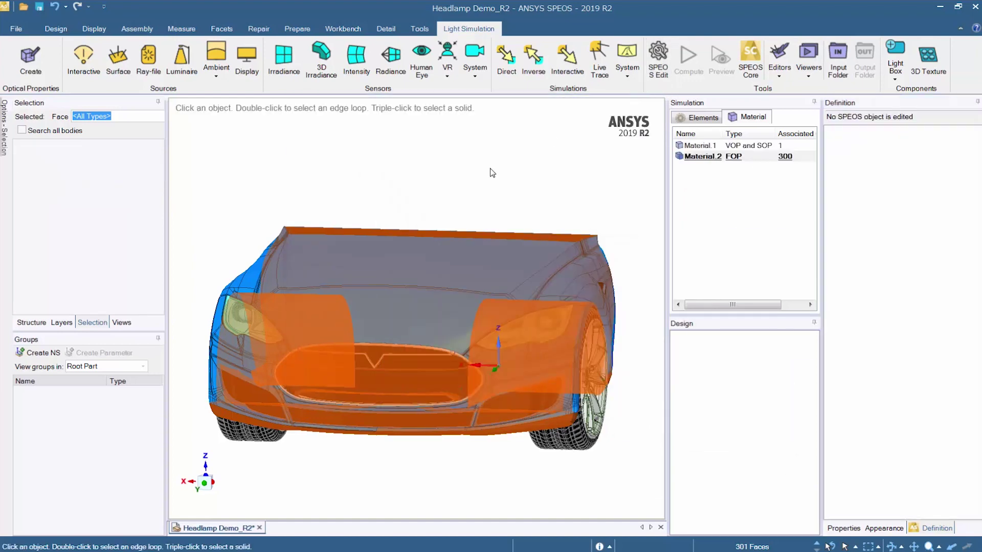
click(490, 173)
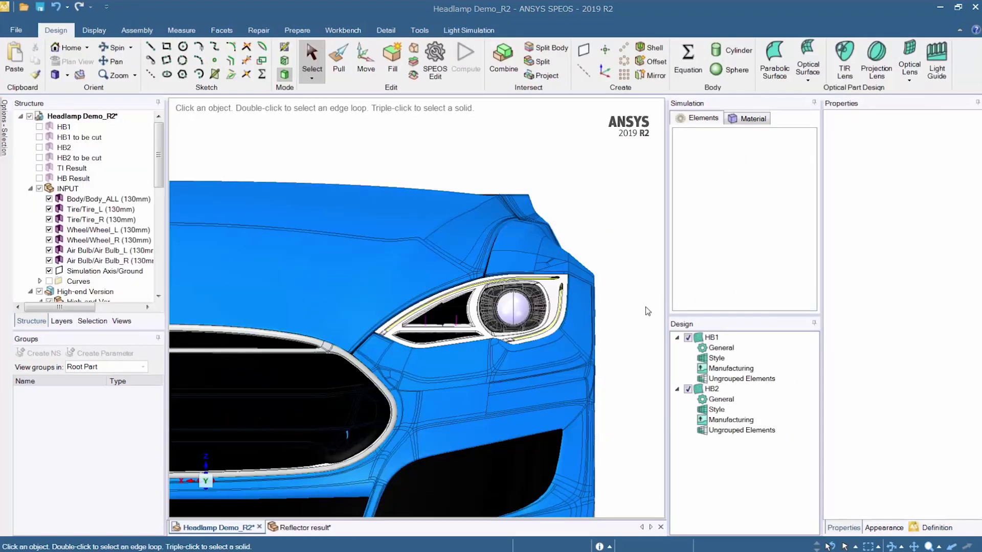
- Hide the INPUT component and the first Input/Bezel/Result body to expose the headlamp's inner parts
scroll(409, 357, up, 5)
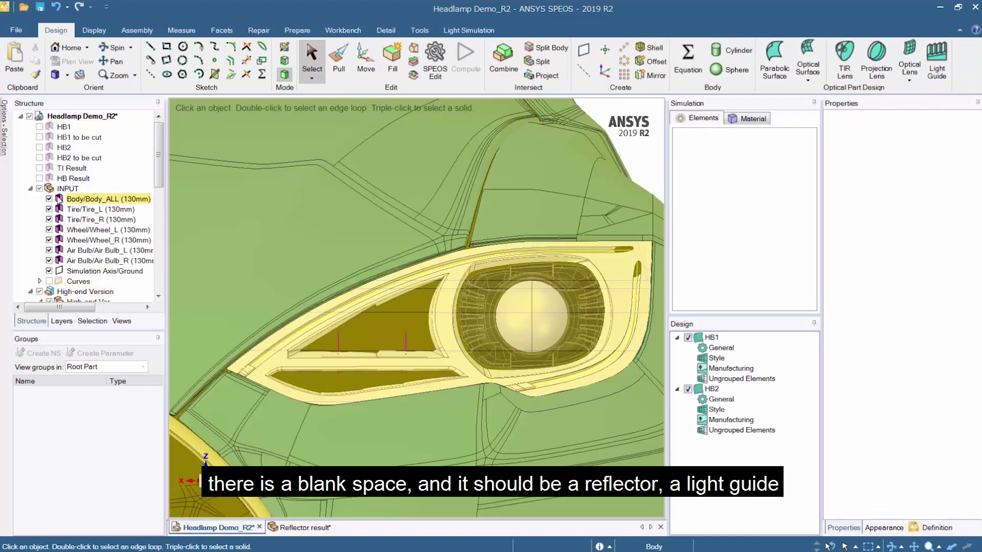
click(38, 189)
drag(157, 184, 158, 210)
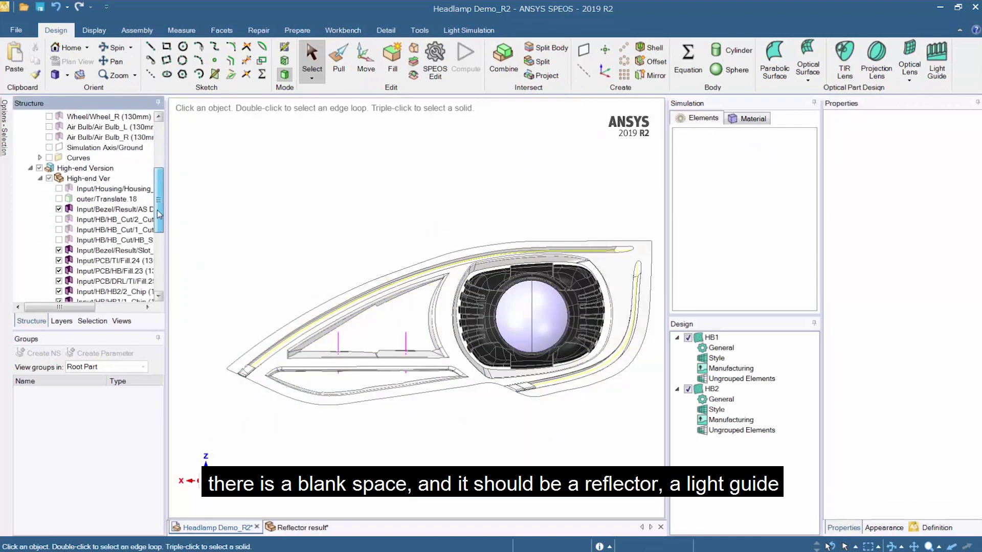
click(59, 209)
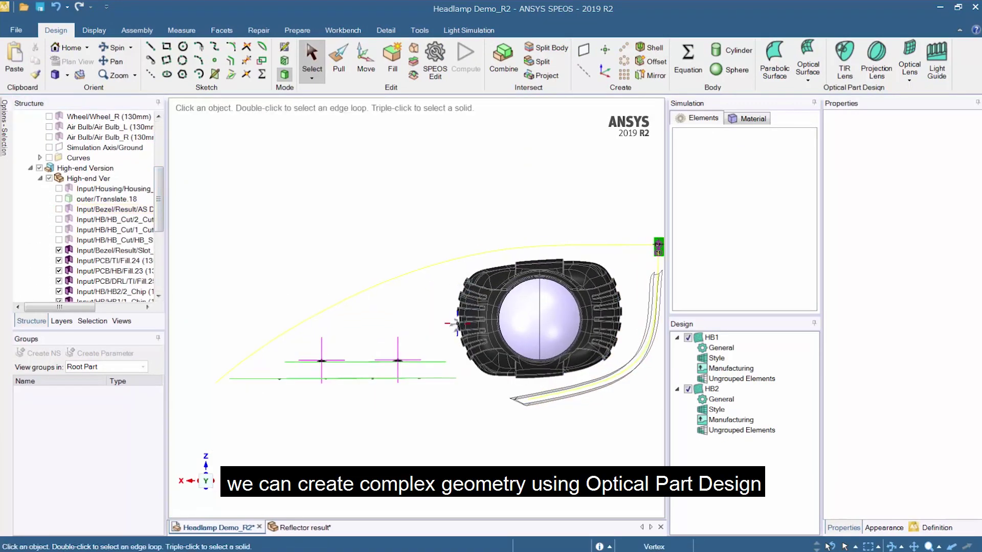
- Show the untrimmed reflector bodies HB1 to be cut and HB2 to be cut
middle_drag(454, 323, 445, 336)
drag(159, 195, 165, 137)
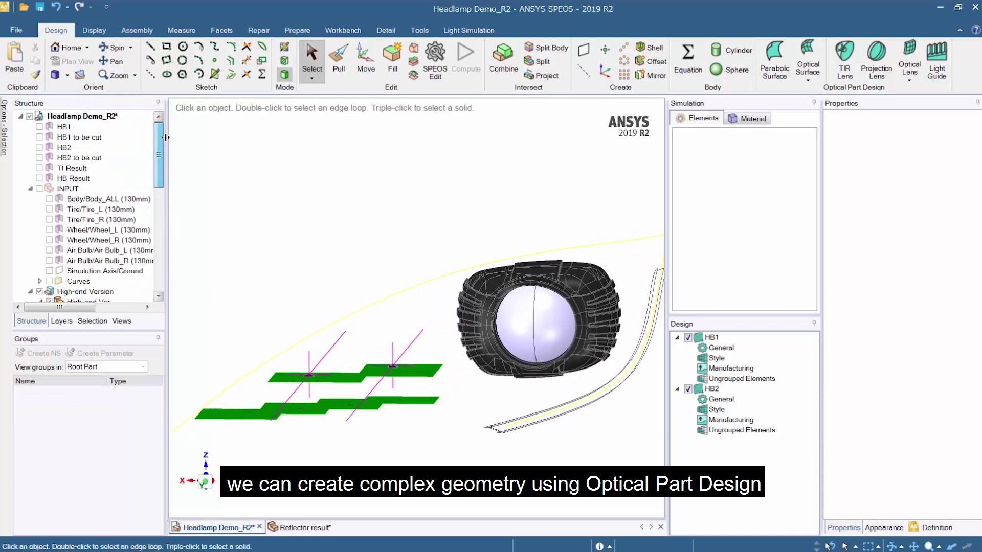
click(39, 137)
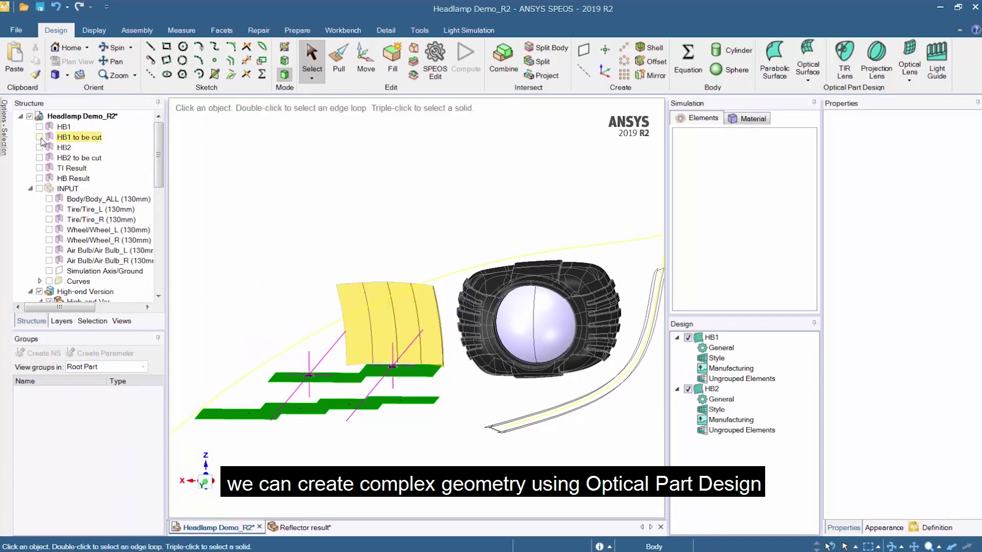
click(38, 158)
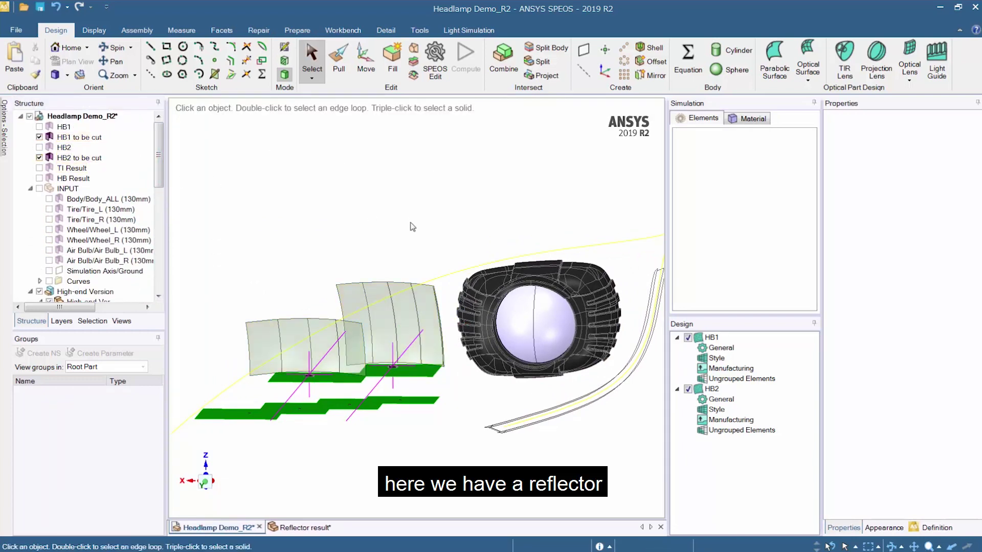
- Show the three Input/HB/HB_Cut surfaces of the High-end Ver component that serve as cutters for the reflectors
middle_drag(411, 223, 408, 226)
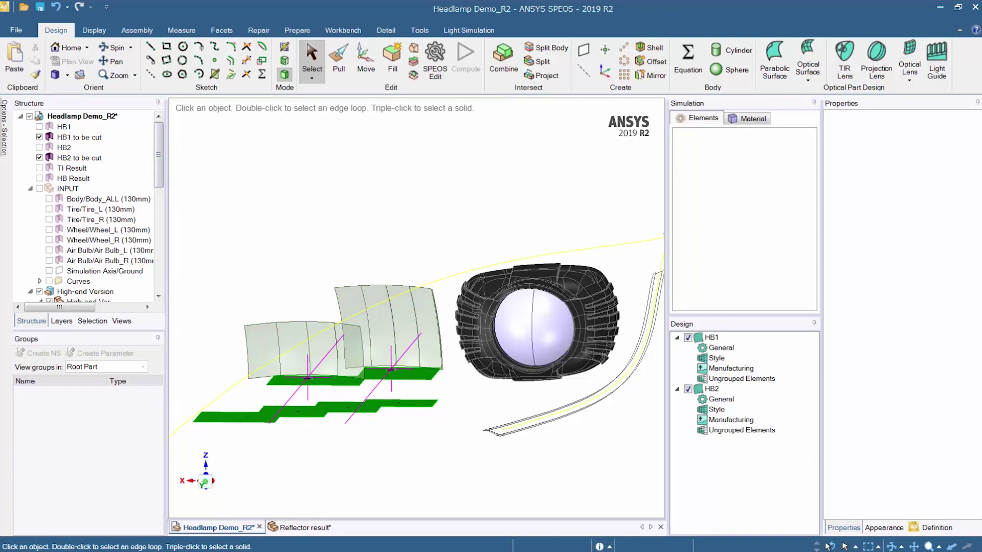
drag(158, 148, 158, 203)
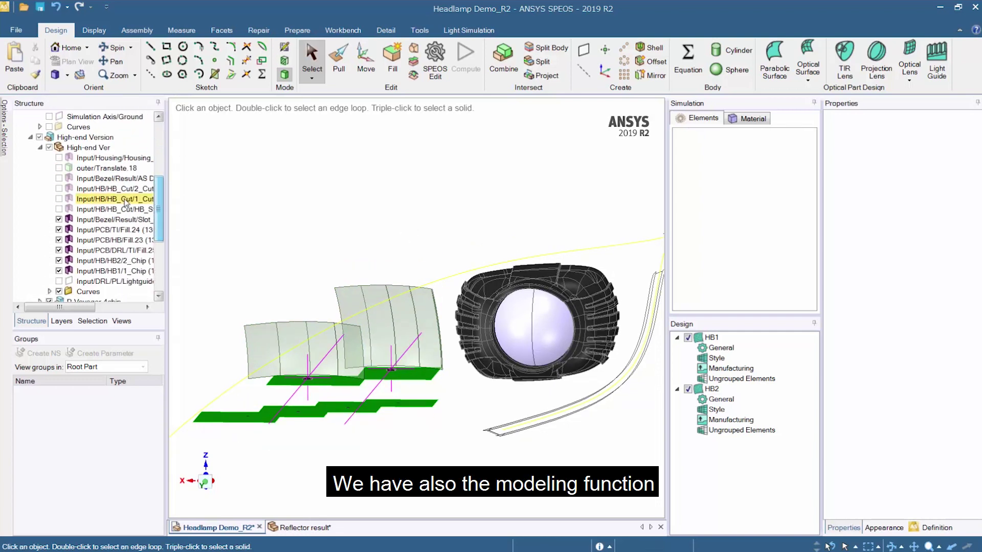
click(58, 188)
click(59, 199)
click(59, 209)
- Use Combine to cut the HB1 reflector with the shell-shaped cutting surface and remove the region above it
click(503, 57)
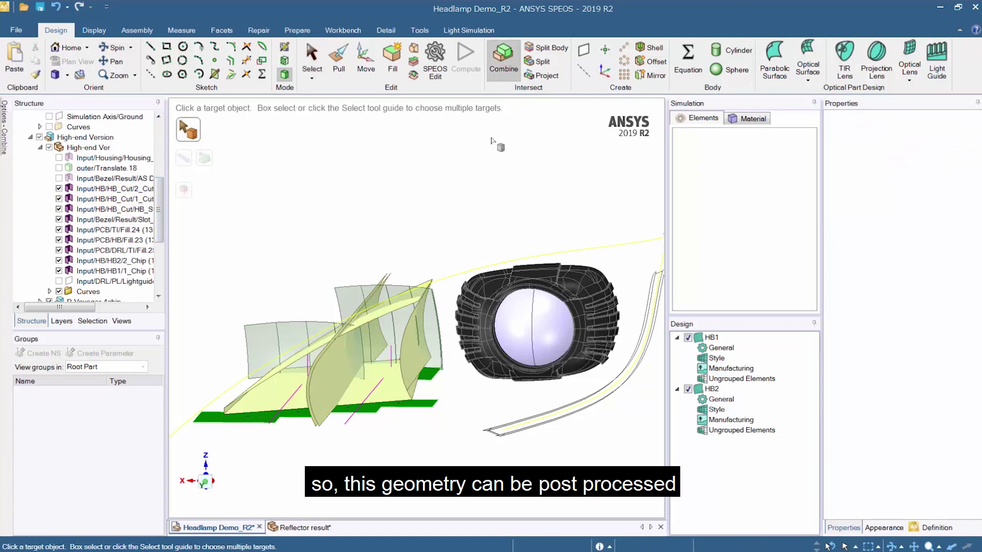
click(396, 364)
click(392, 371)
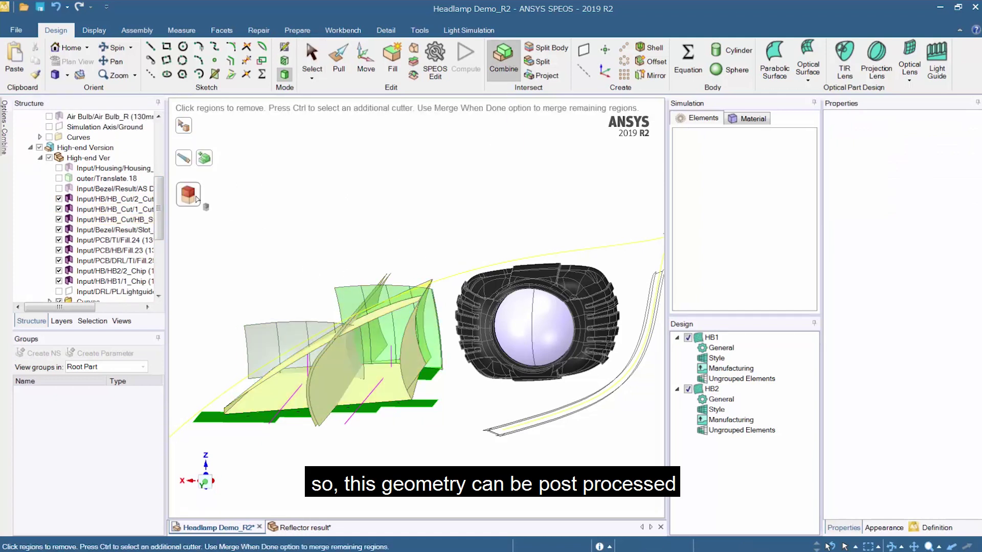
click(357, 297)
click(312, 58)
- Use Combine to cut the HB2 reflector with the shell-shaped surface and remove the region outside it
key(i)
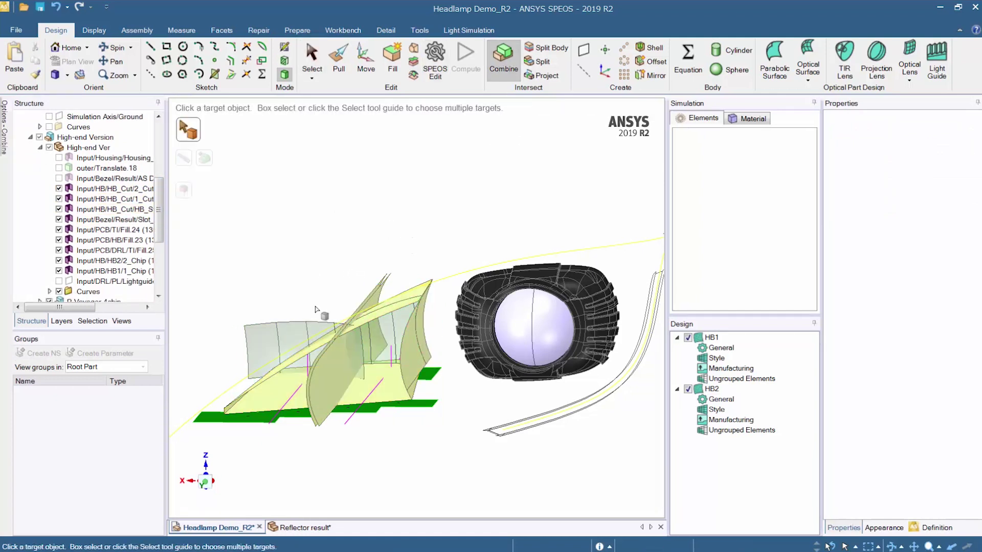
click(294, 338)
click(276, 391)
click(276, 391)
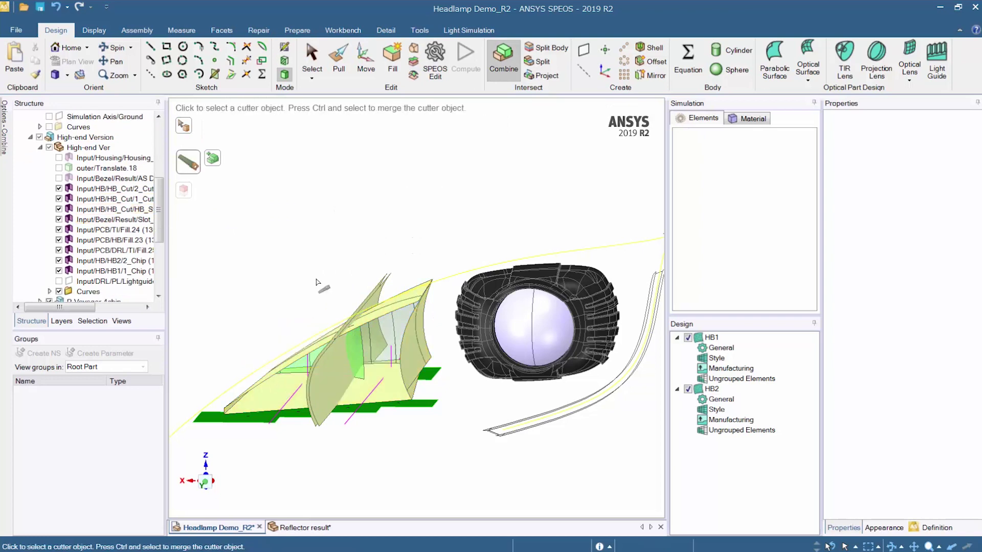
click(312, 58)
- Use Combine to cut the HB2 reflector with the curved upright surface between the reflectors and remove the overlapping region
key(i)
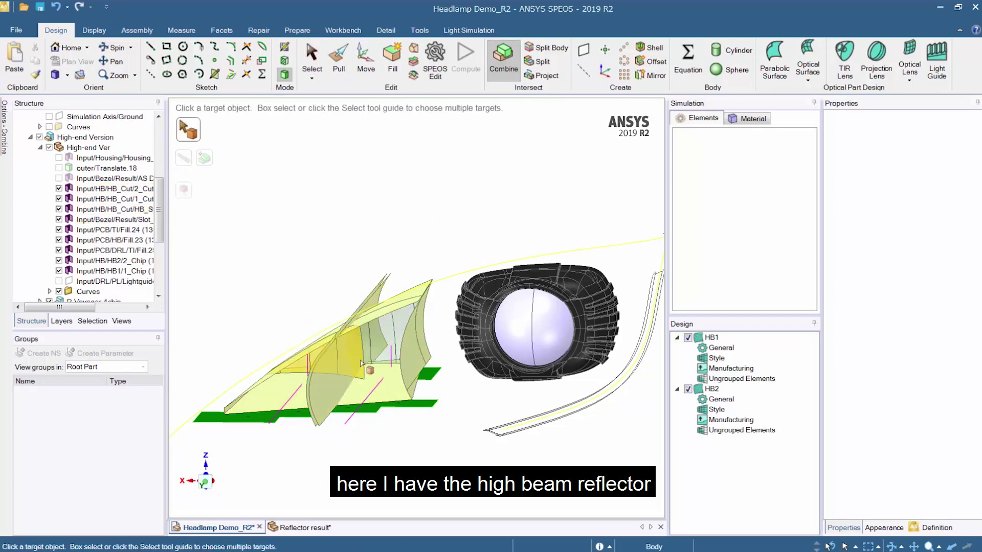
click(361, 363)
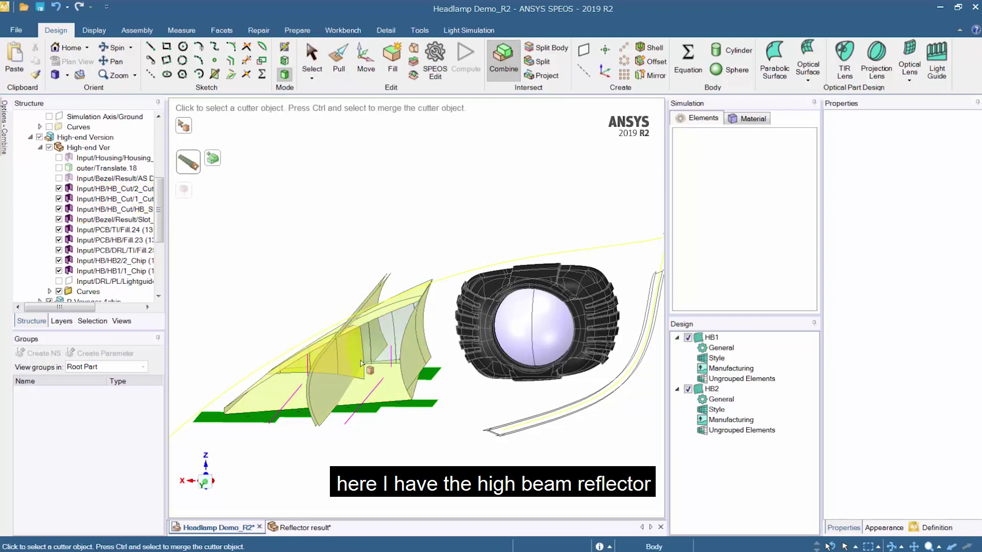
click(371, 295)
click(343, 358)
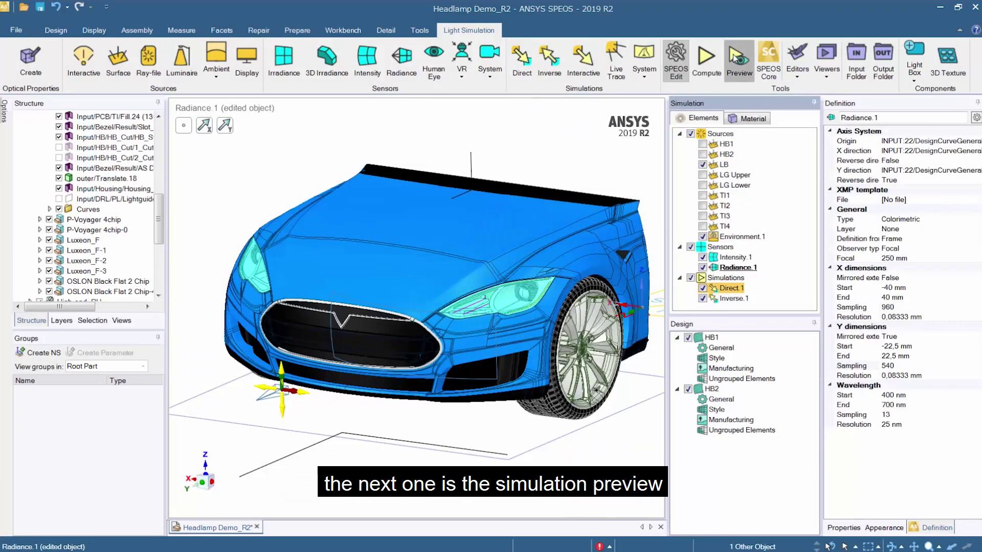
- Preview the Direct.1 simulation and the Inverse.1 simulation, examining the headlamp from other viewpoints in the inverse preview
click(735, 58)
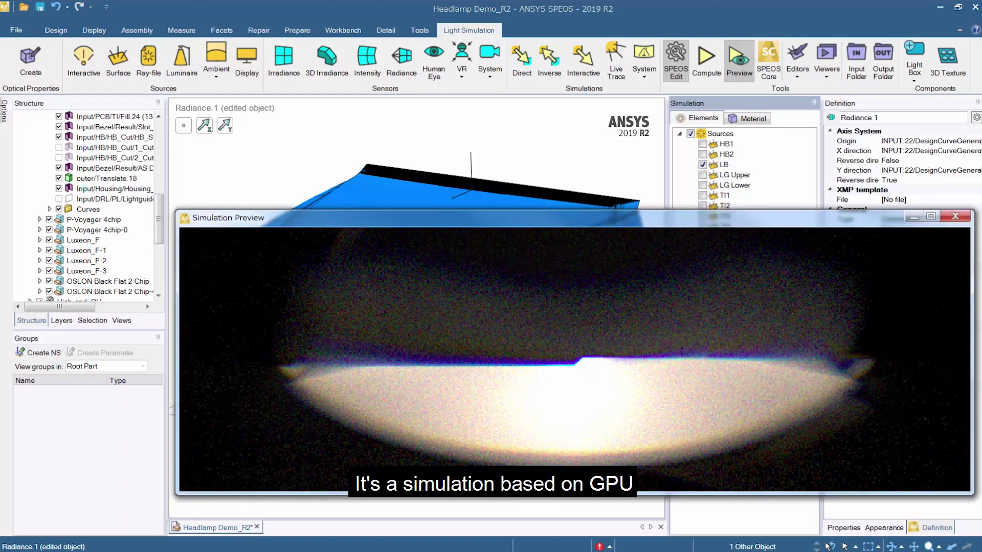
click(737, 60)
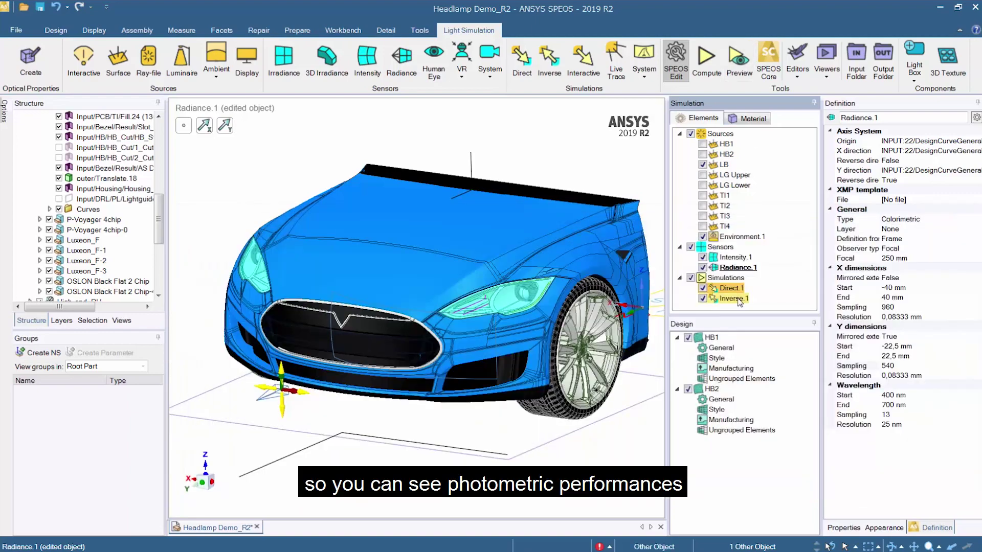
click(737, 60)
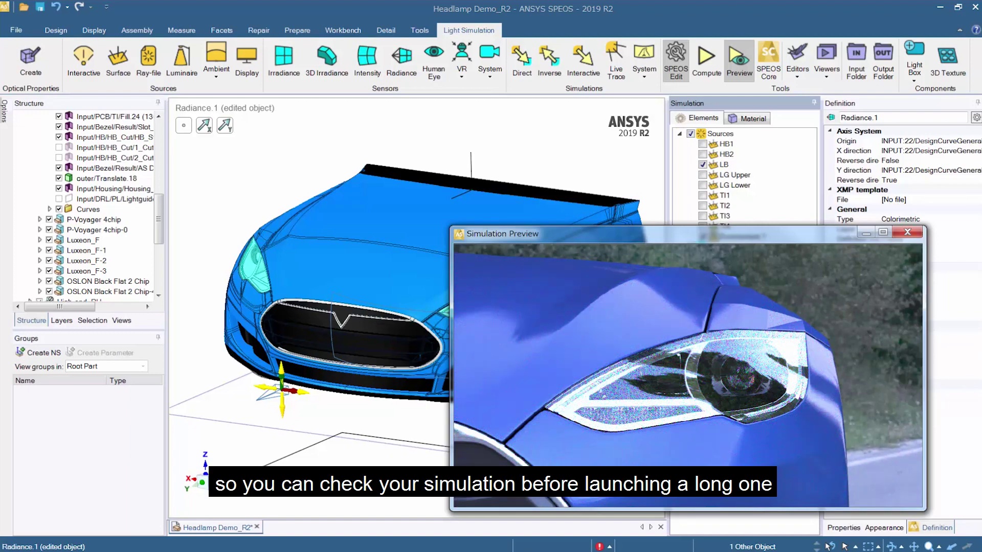
mouse_move(734, 364)
middle_down()
mouse_move(767, 373)
mouse_move(745, 373)
middle_up()
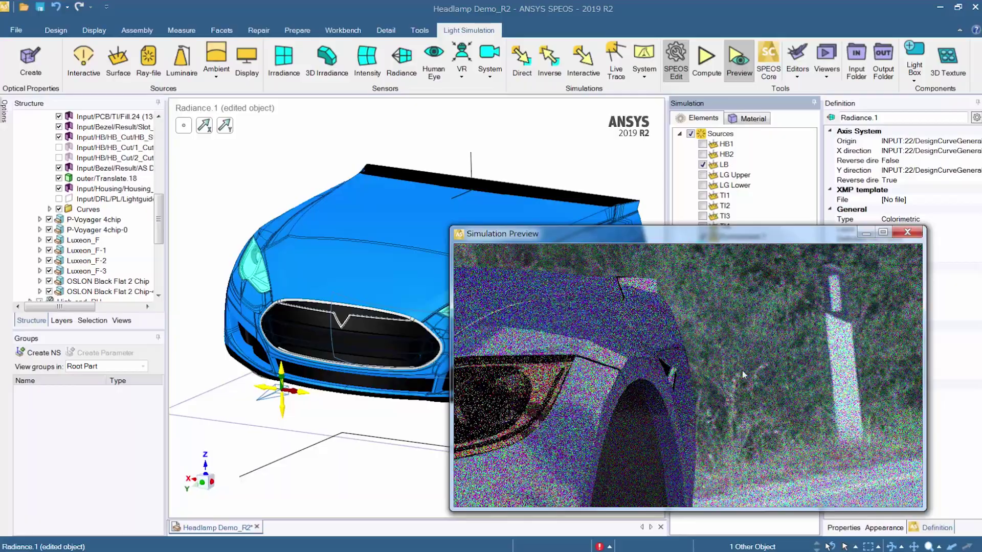
middle_drag(670, 370, 806, 393)
scroll(806, 393, up, 3)
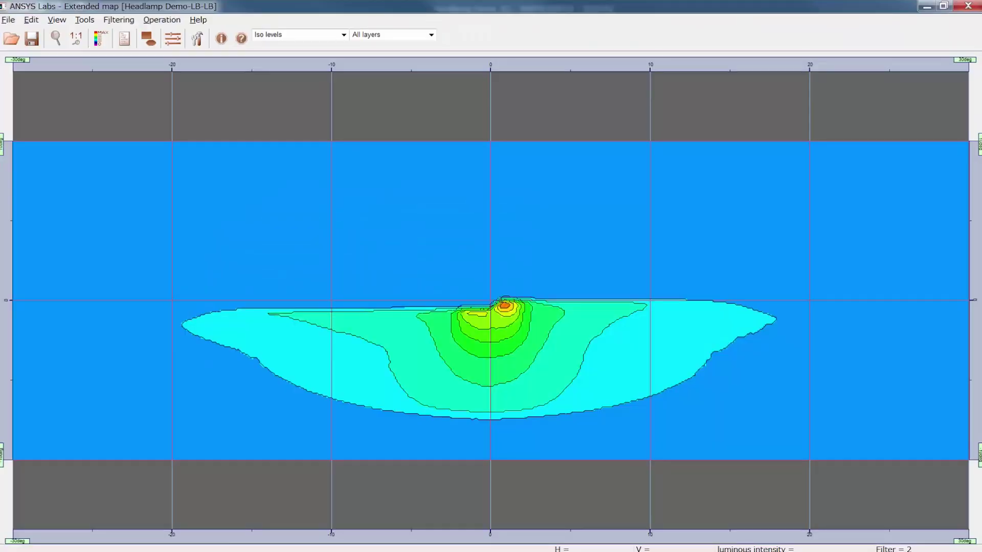
- In ANSYS Labs, review the photometric measures of the Headlamp Demo-LB map and look around the car in the Observer union OptisVR result
click(149, 38)
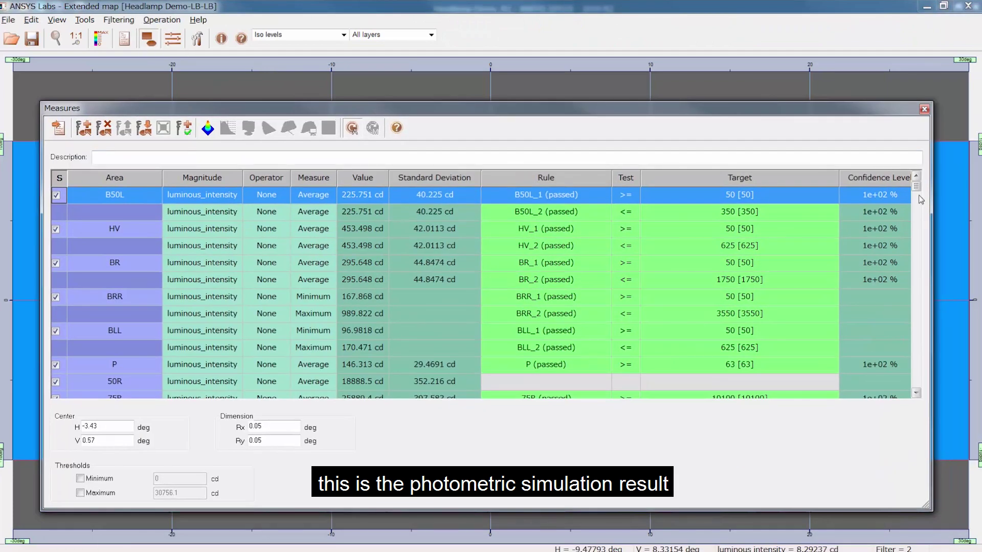
mouse_move(917, 189)
mouse_down()
mouse_move(934, 379)
mouse_move(926, 191)
mouse_up()
drag(157, 113, 160, 142)
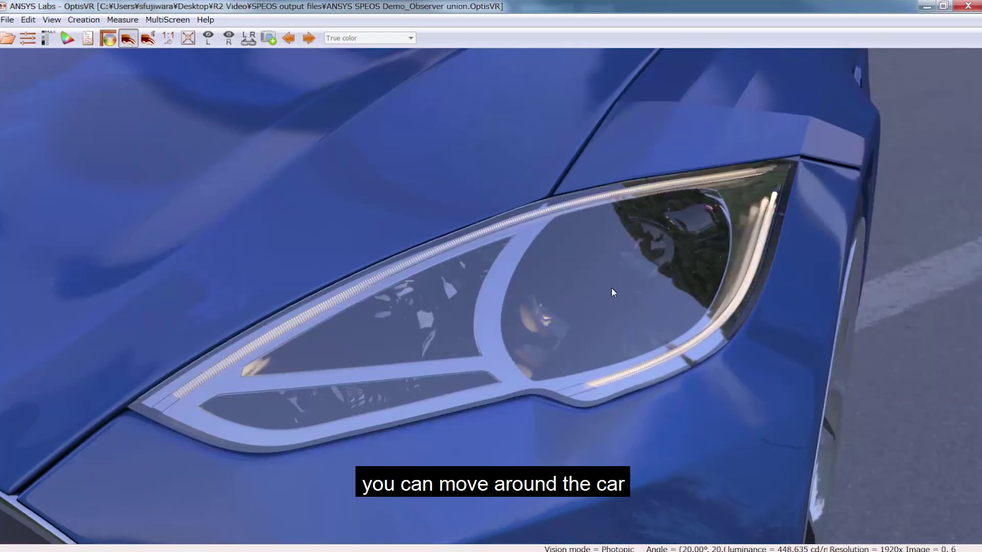
drag(612, 287, 514, 394)
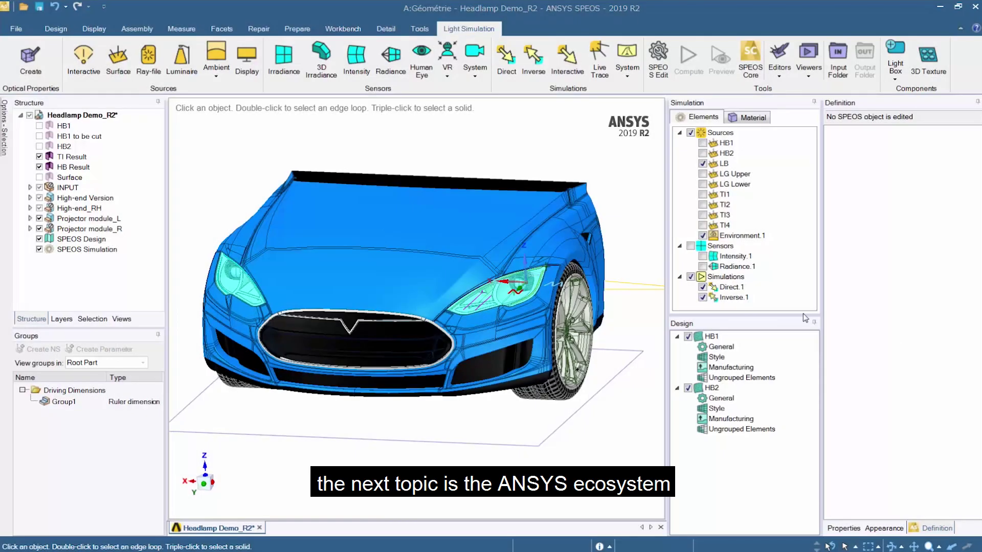
click(343, 29)
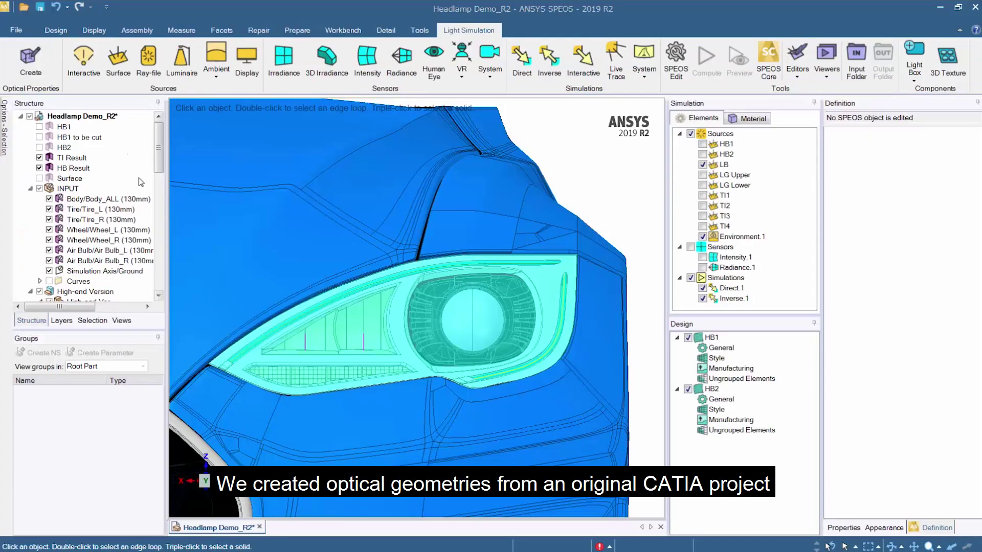
- In ANSYS SPEOS, select and copy TI Result, HB Result, DRL/PL_Outside/Solid.2 and DRL/PL_Upper/Solid.1 from the headlamp design
click(75, 157)
ctrl+click(74, 167)
scroll(136, 190, down, 4)
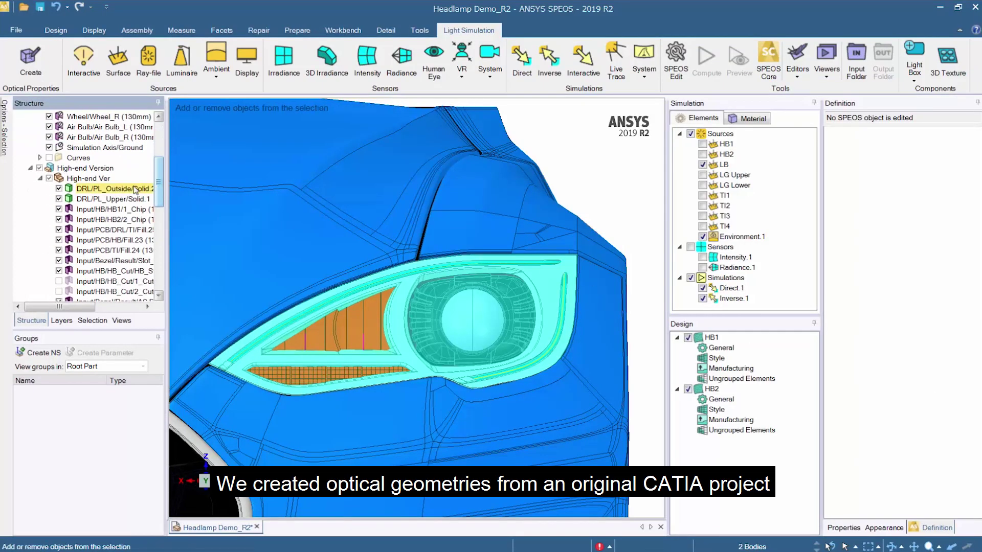
ctrl+click(135, 190)
ctrl+click(134, 199)
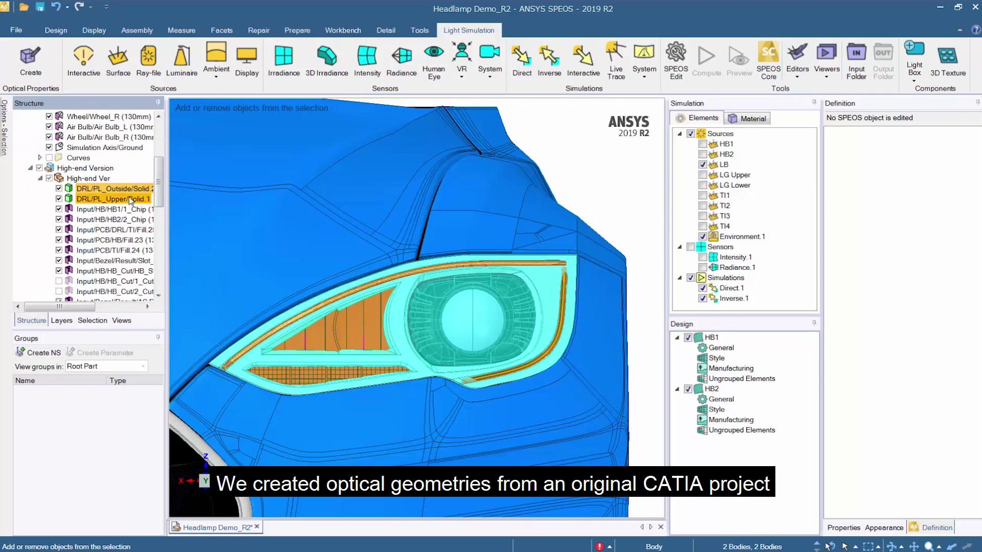
- Create a new design and paste the copied reflectors and light guides into it
click(17, 31)
mouse_move(26, 60)
click(114, 74)
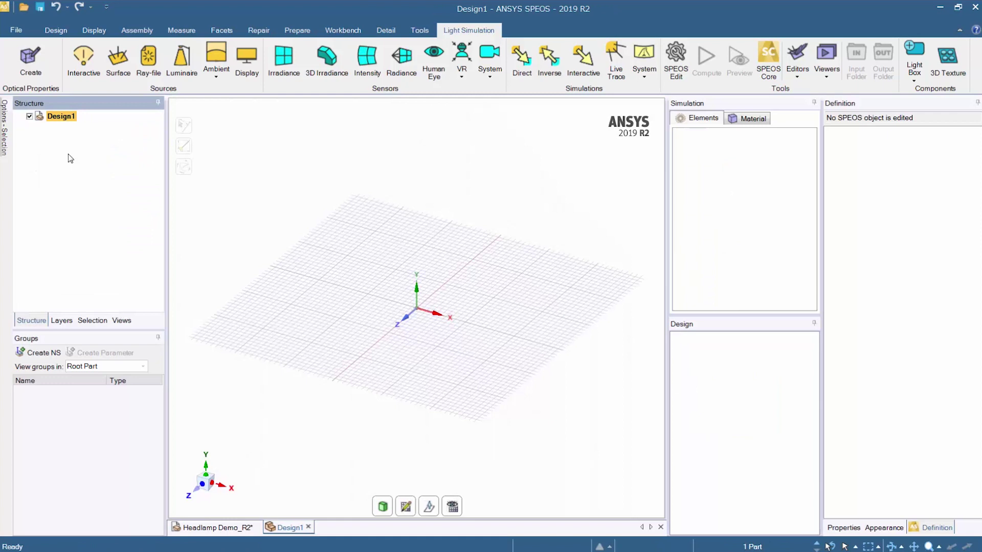
key(ctrl+v)
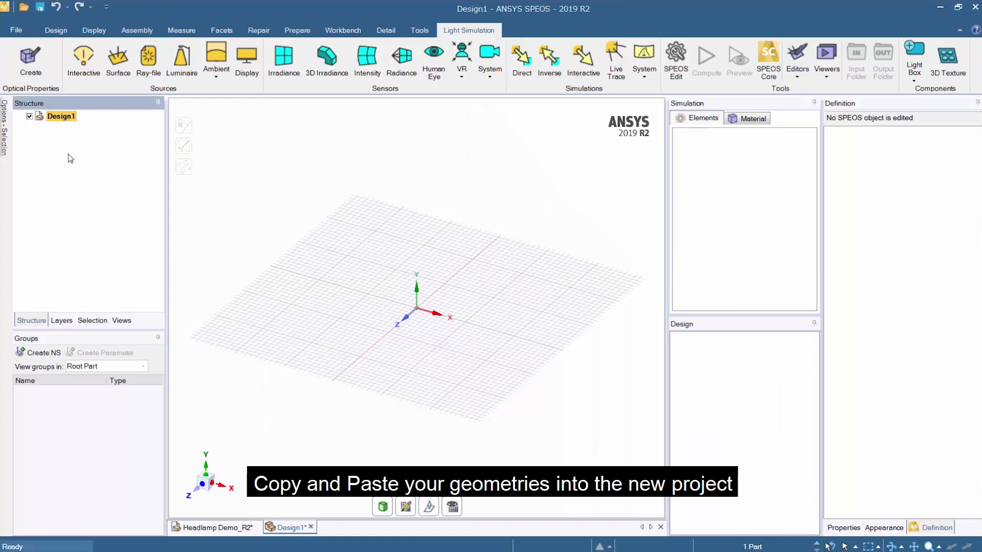
click(456, 383)
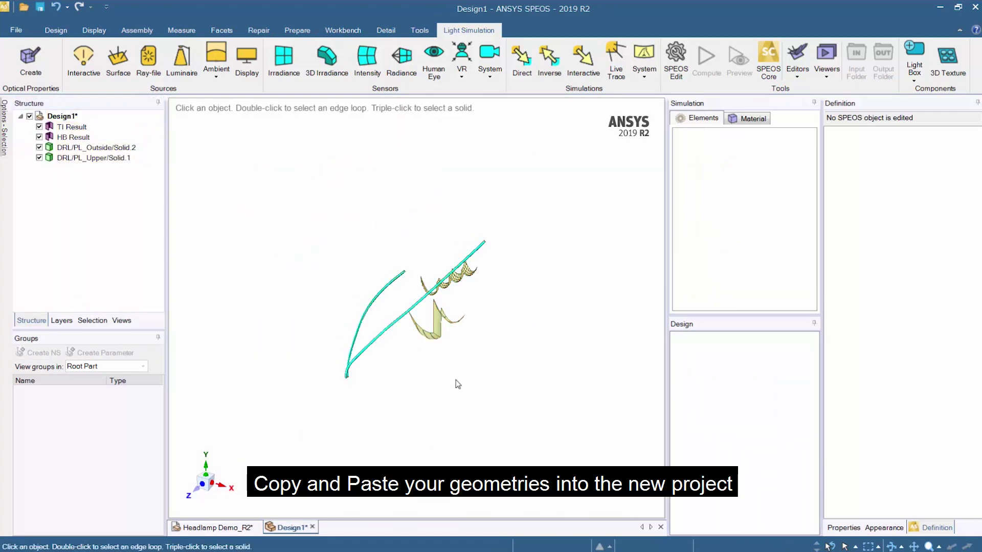
middle_drag(455, 383, 377, 175)
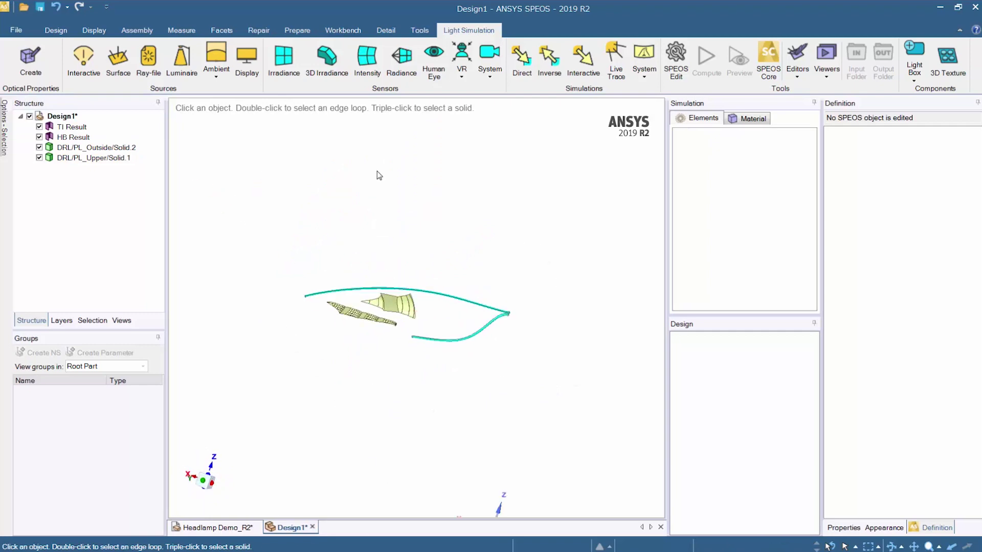
- Save the new design as a CATIA V5 Part (*.CATPart), version R22, in the CATIA_Data folder
click(16, 30)
click(33, 150)
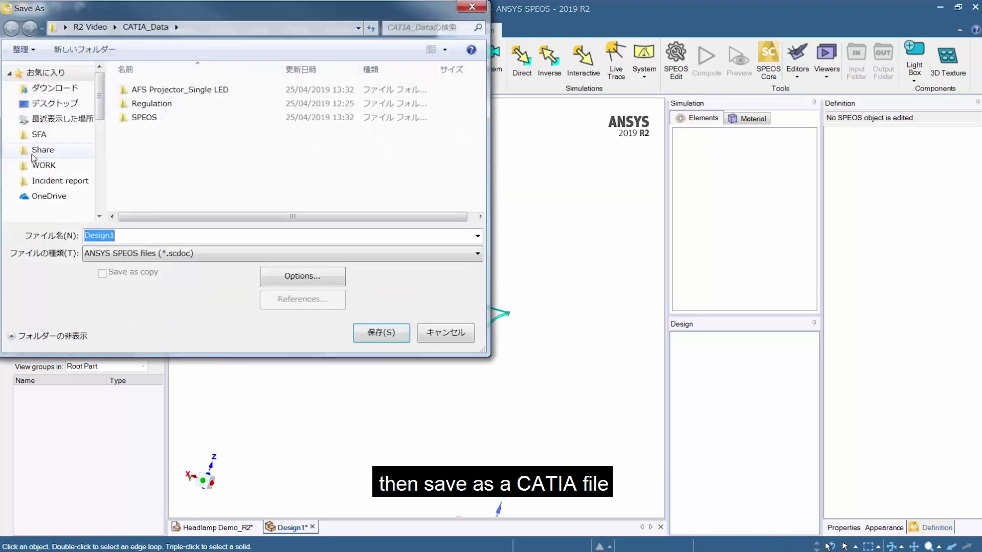
click(255, 253)
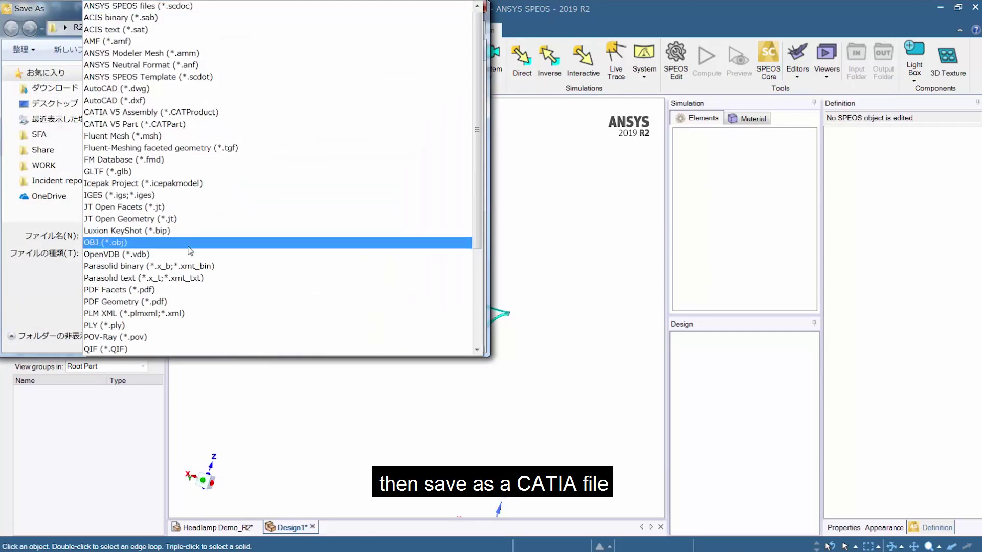
click(155, 130)
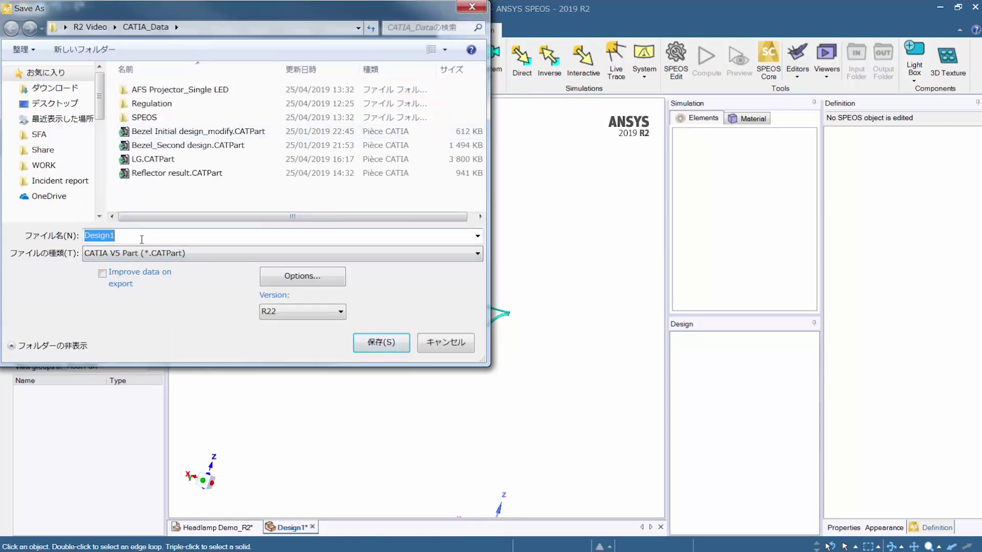
click(381, 343)
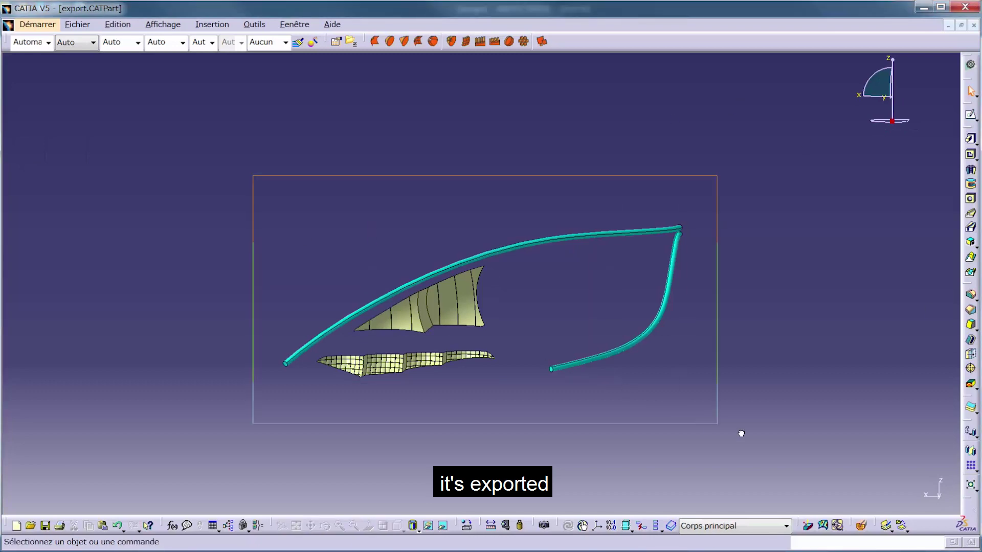
- In CATIA V5, select and copy all geometry in export.CATPart
key(ctrl+a)
right_click(676, 251)
click(692, 351)
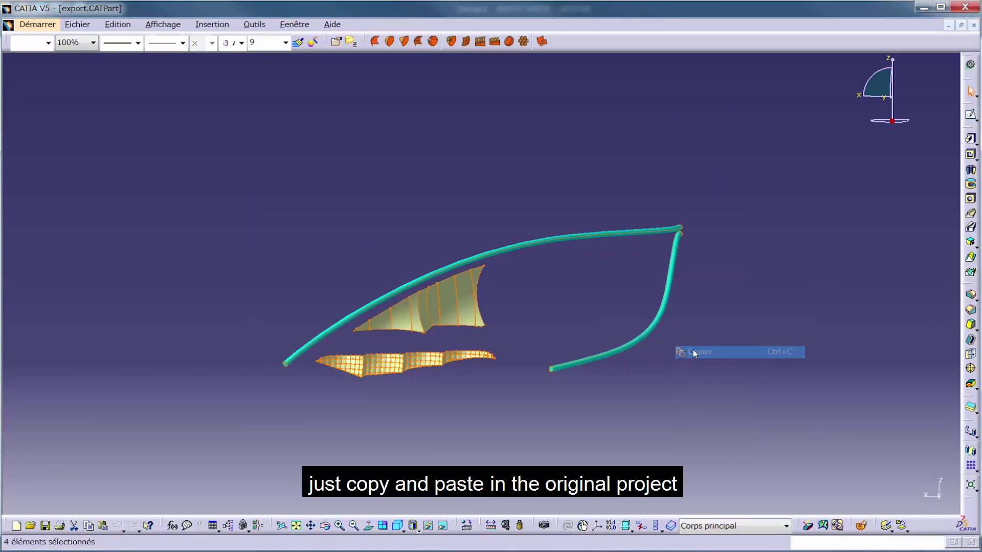
- Paste the copied optical geometry into the High-end Ver part of Headlamp Demo.CATProduct using Paste Special
click(294, 24)
click(304, 94)
click(870, 184)
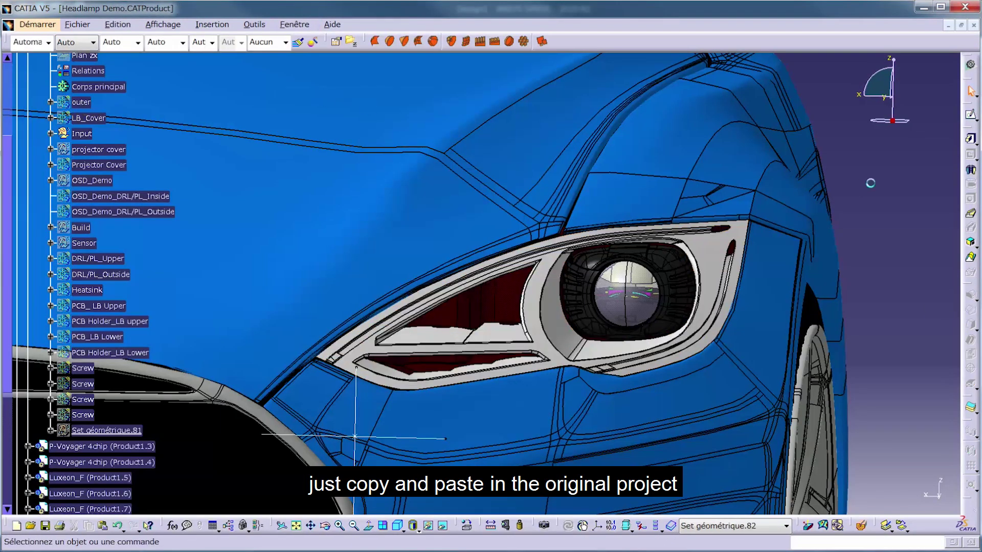
drag(7, 158, 8, 114)
right_click(79, 85)
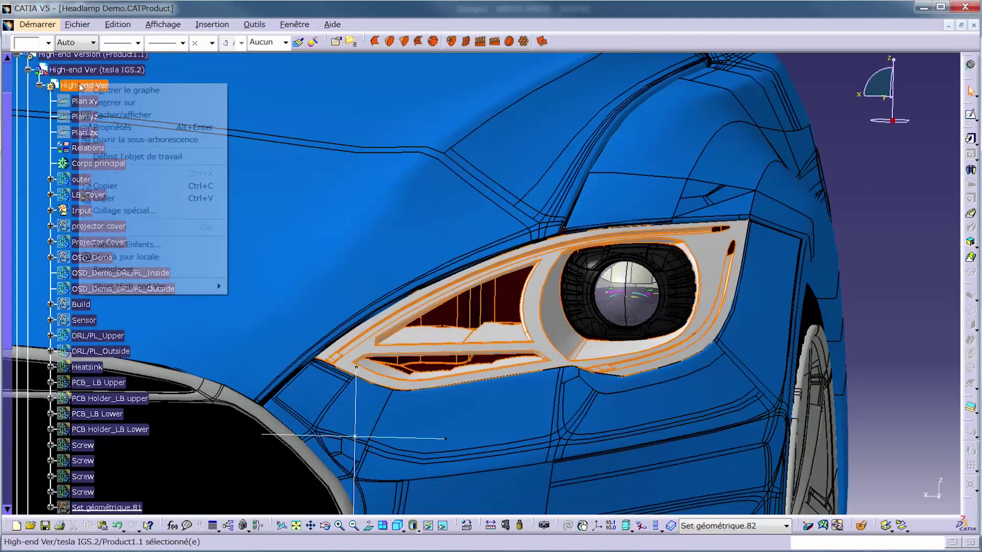
click(125, 210)
click(888, 436)
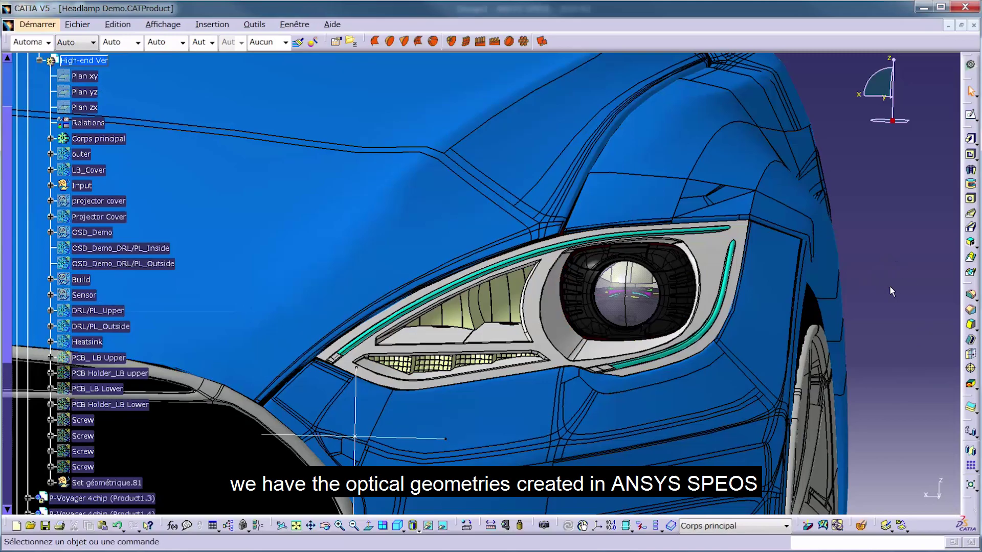
middle_drag(901, 357, 903, 240)
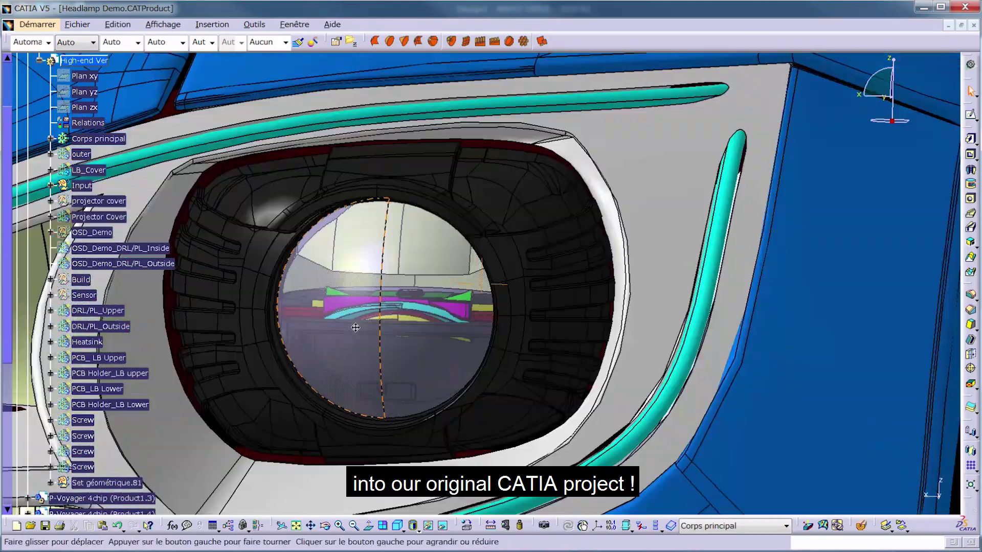